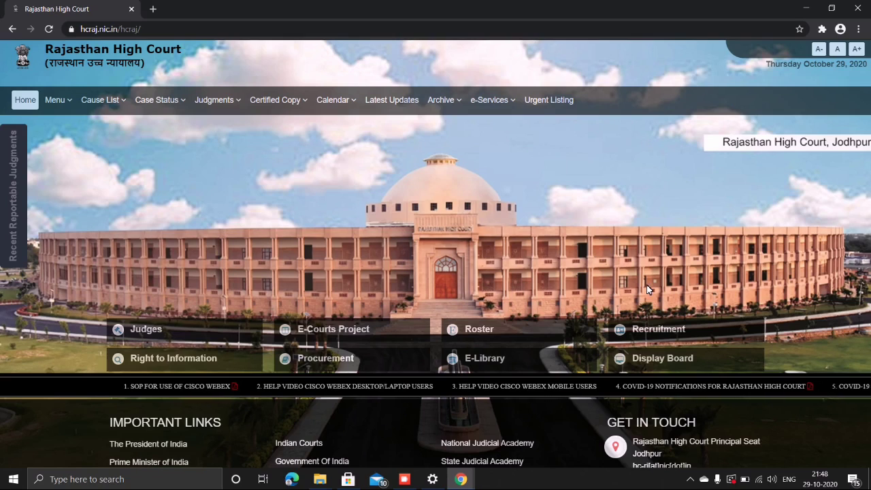
- Reveal the Recruitment tile's dropdown on the Rajasthan High Court home page
mouse_move(646, 333)
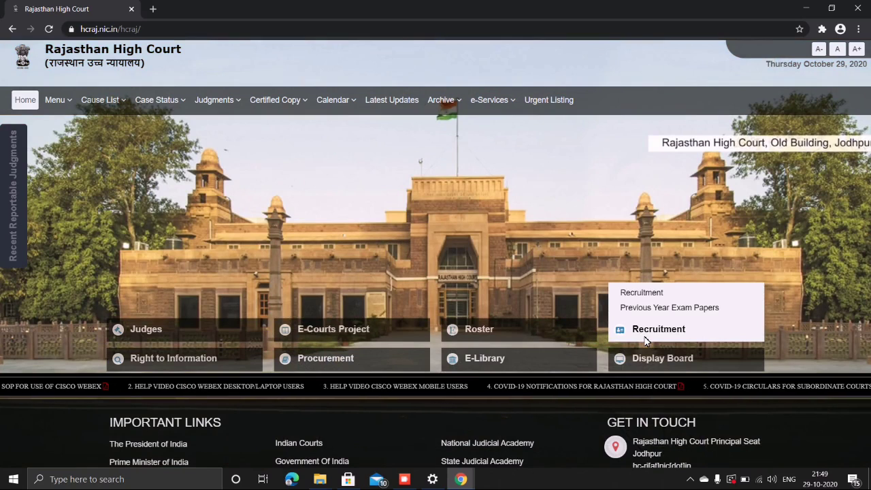
- Open the 'Recruitment JrJAs…Clerks Grade II 2020' notice and launch its Online Application Portal
left_click(647, 292)
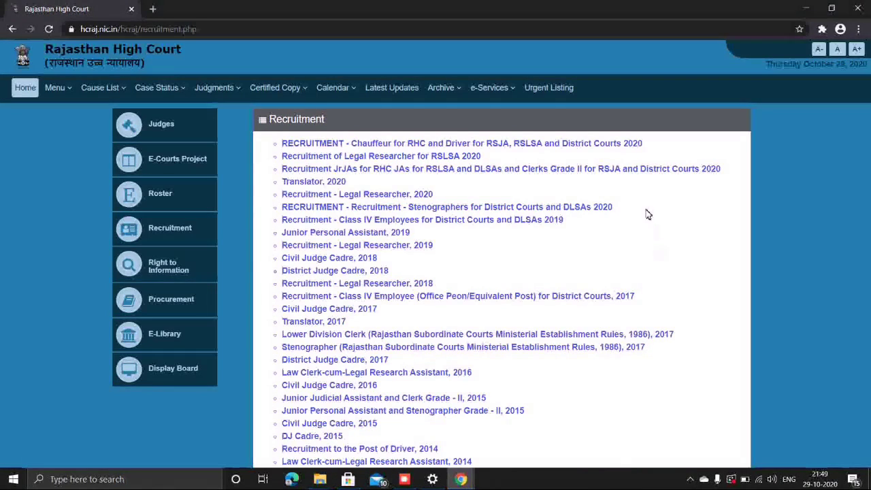
left_click(553, 171)
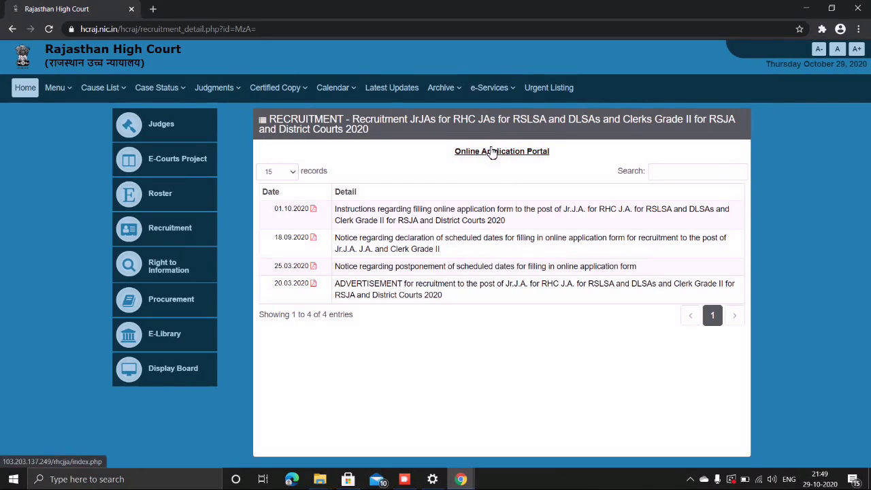
left_click(492, 151)
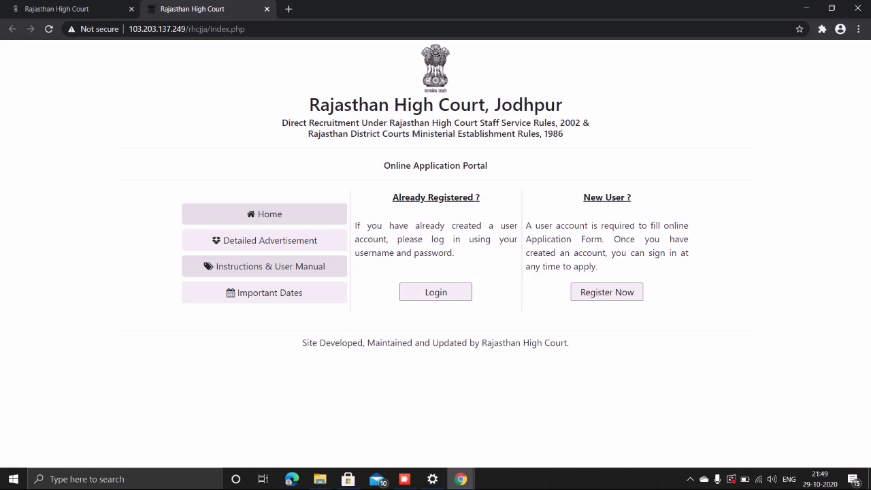
left_click(593, 294)
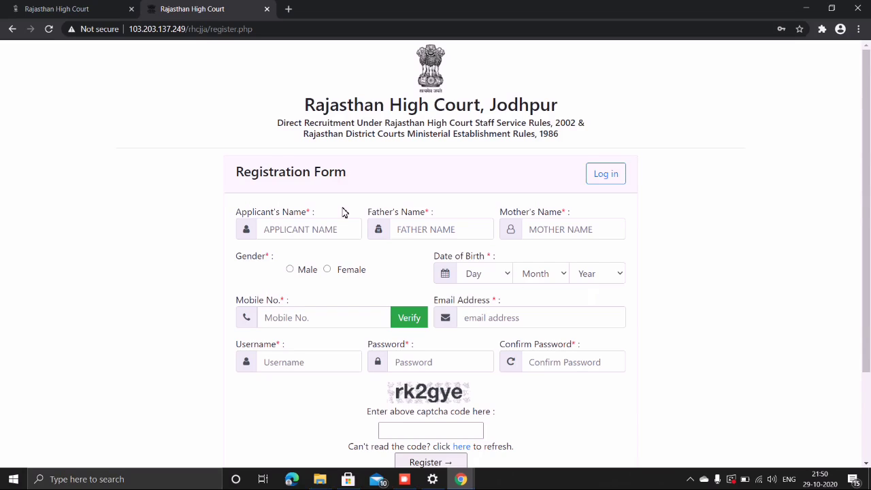
left_click(12, 29)
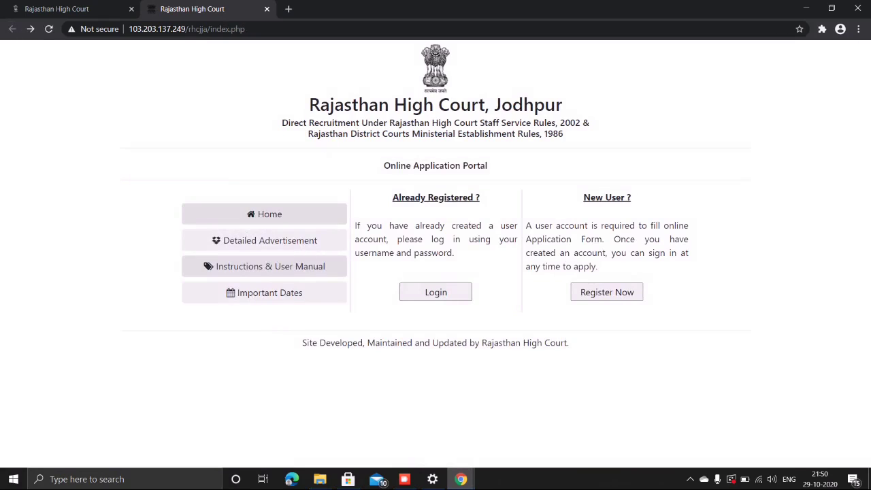
- Log in using the saved Chrome credentials and the displayed captcha code
left_click(428, 292)
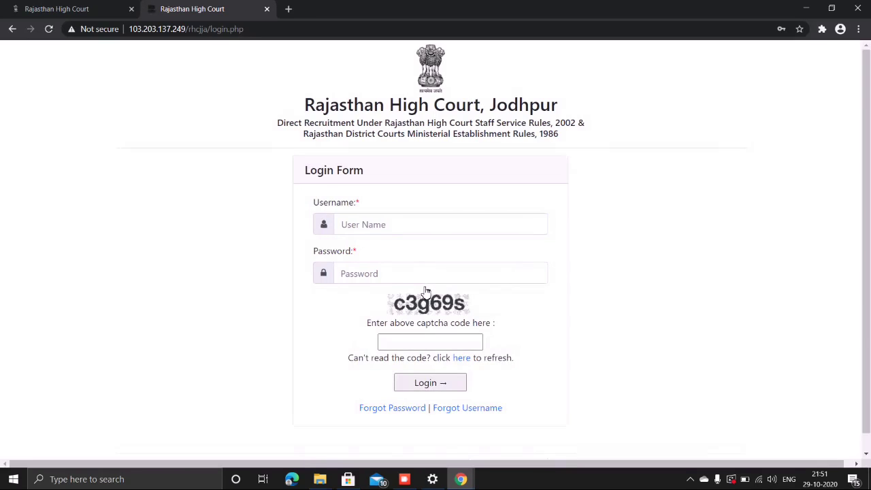
left_click(379, 224)
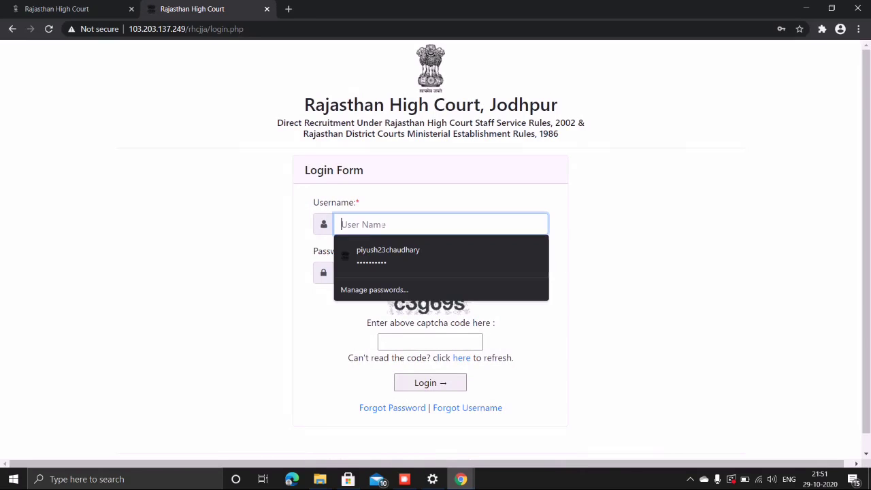
left_click(379, 251)
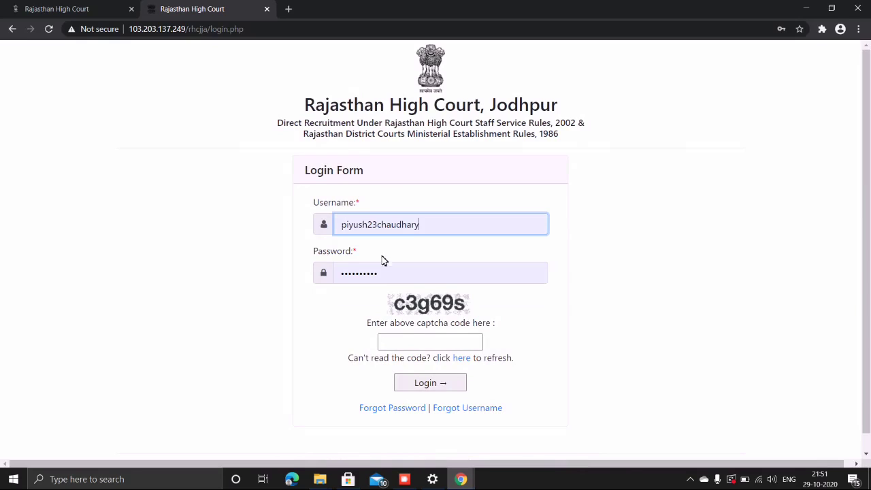
left_click(416, 342)
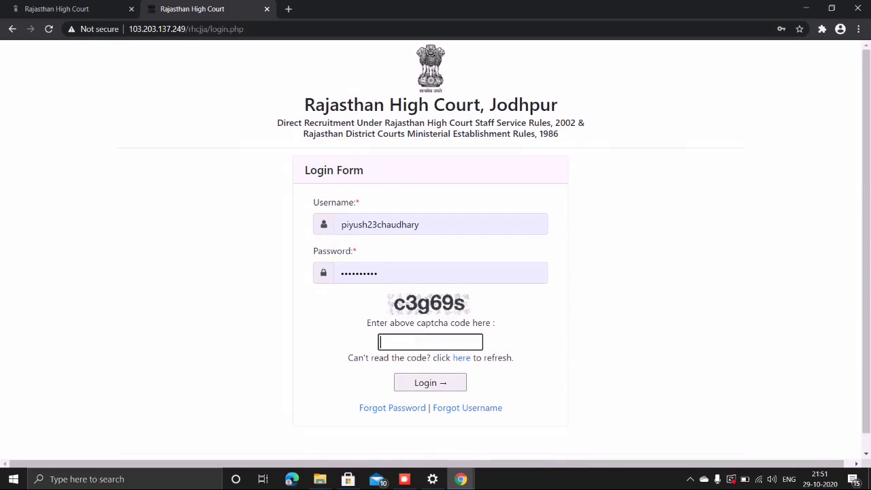
type("c3g69s")
left_click(414, 385)
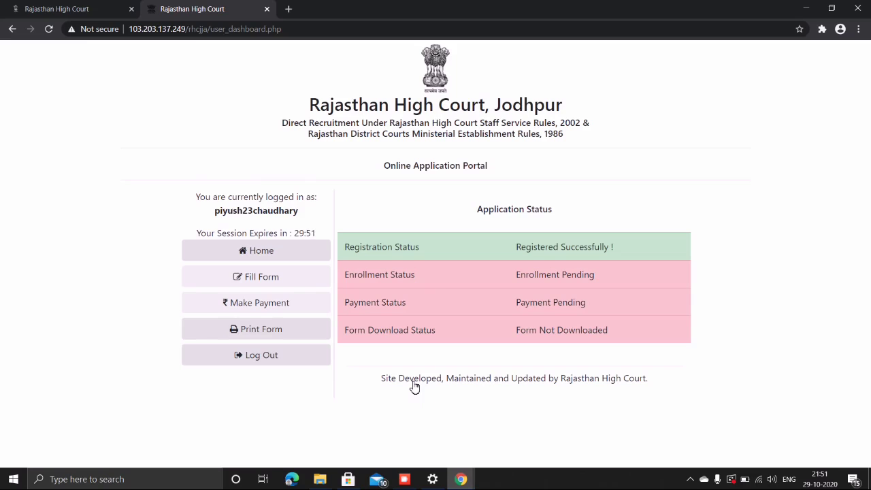
- Open the form via Fill Form and review the prefilled applicant and parents' names
left_click(255, 282)
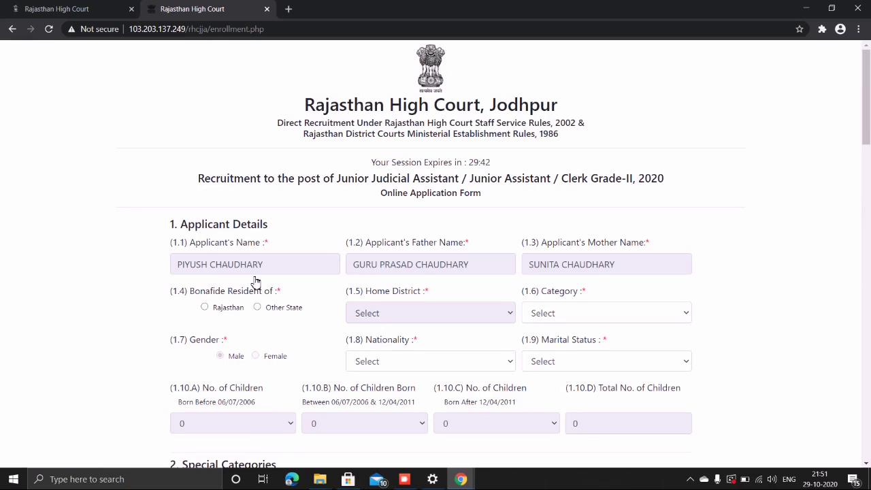
scroll(256, 280, "down", 2)
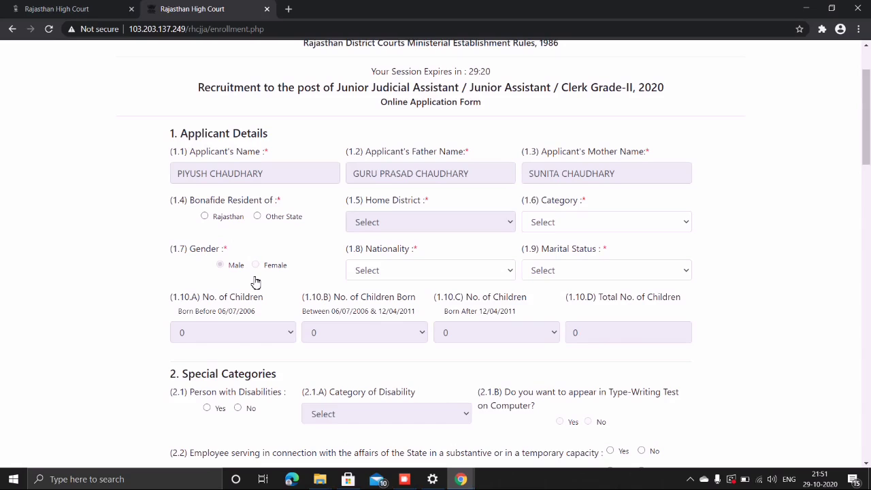
scroll(256, 281, "down", 1)
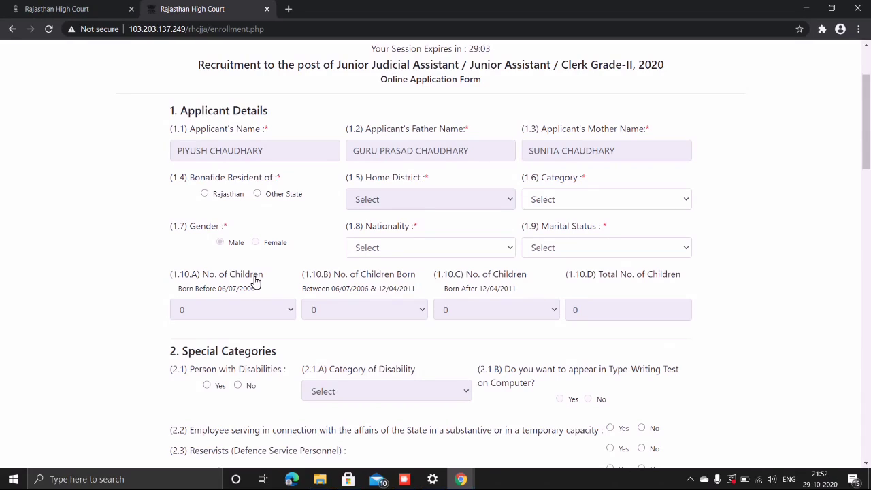
left_click(600, 198)
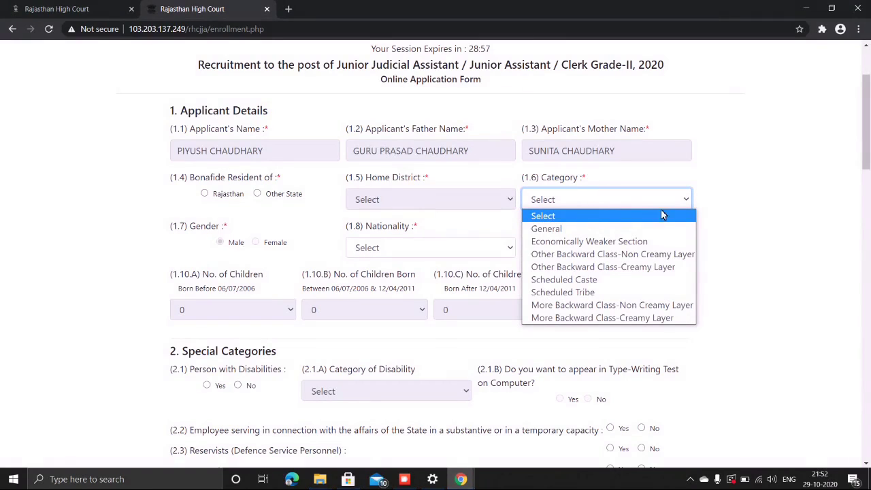
left_click(759, 214)
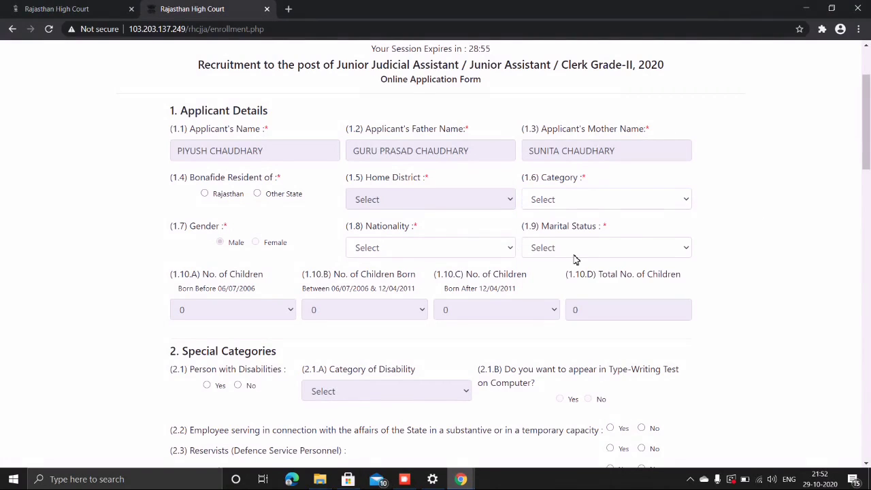
scroll(575, 260, "down", 1)
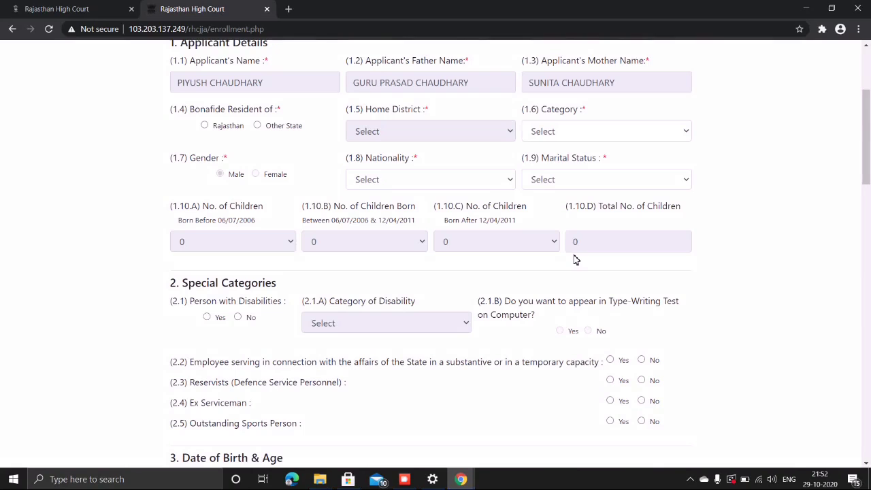
left_click(599, 178)
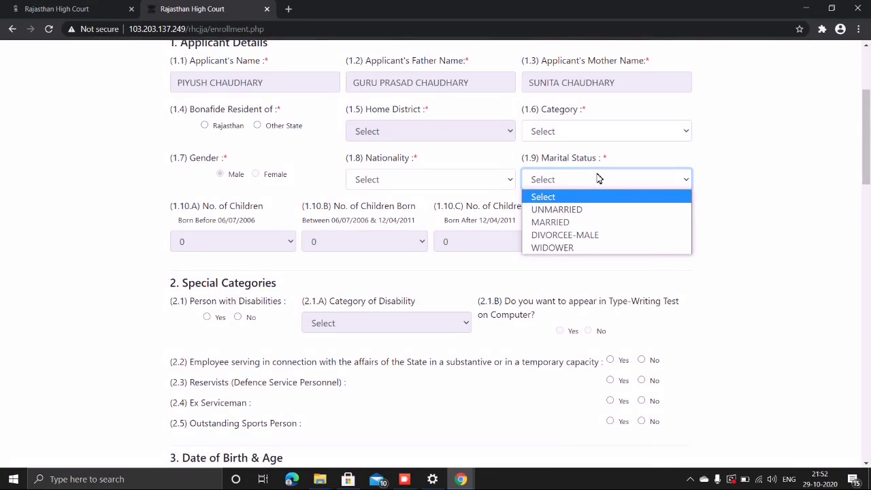
left_click(741, 223)
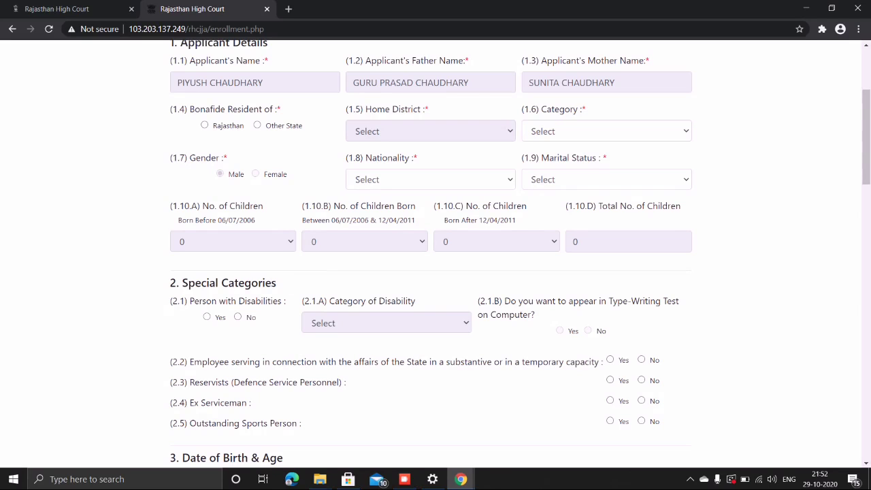
- Answer Yes to (2.1) Person with Disabilities, leaving Category of Disability unselected
scroll(266, 279, "down", 1)
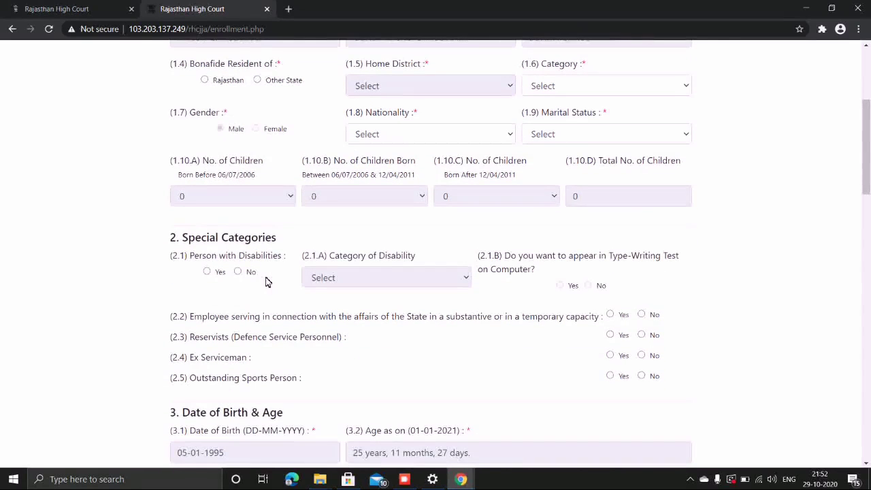
left_click(202, 271)
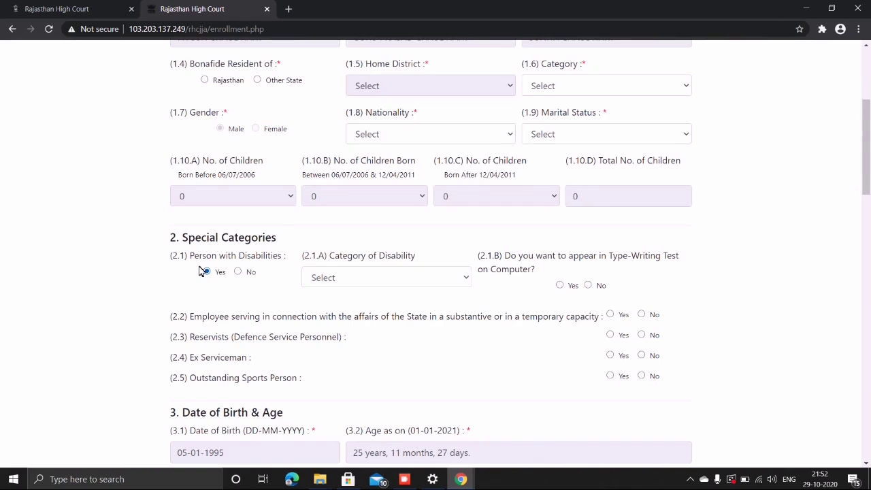
left_click(334, 278)
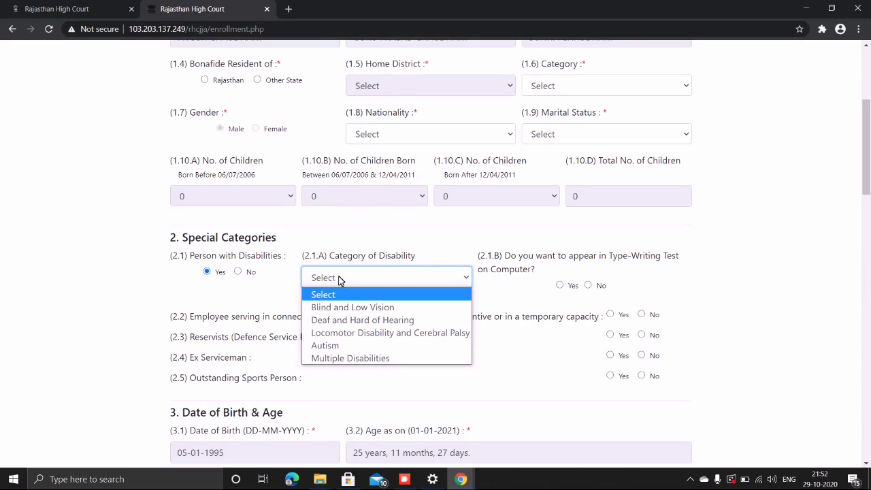
left_click(500, 332)
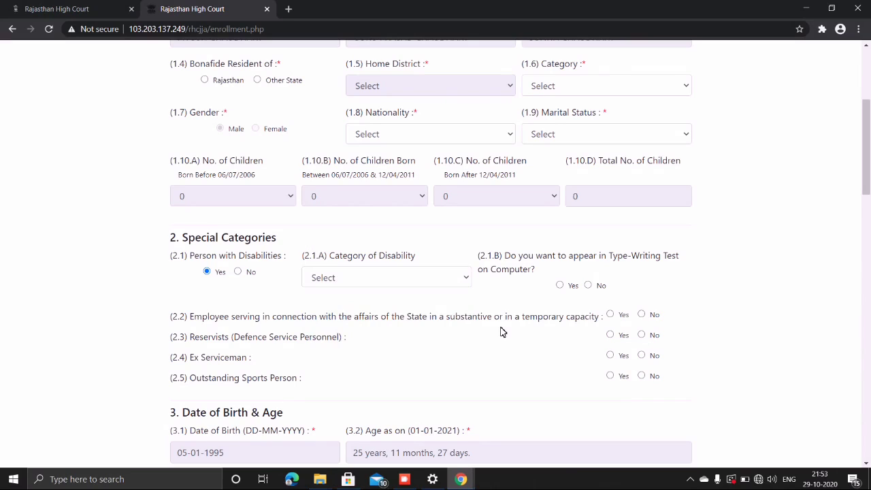
scroll(500, 332, "down", 1)
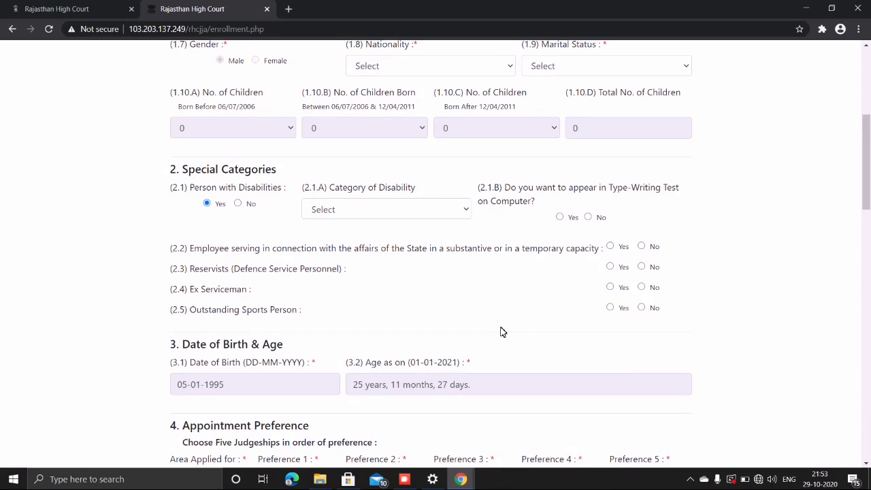
scroll(502, 331, "down", 2)
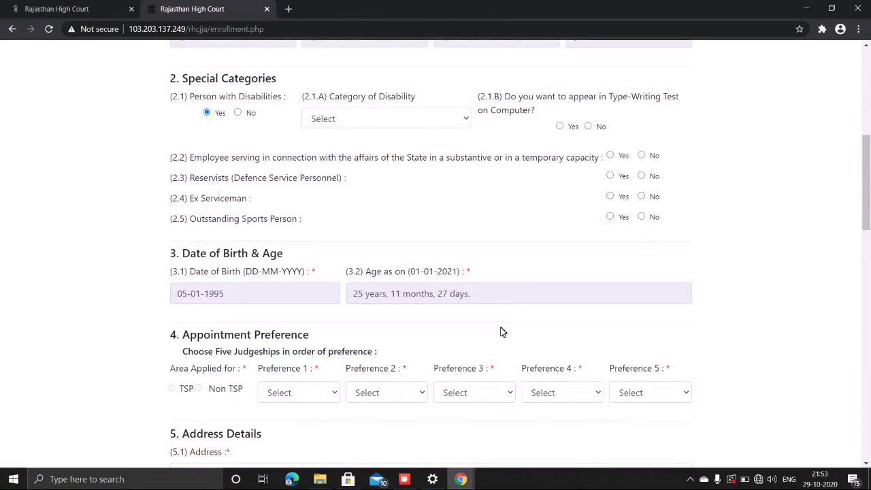
scroll(502, 331, "down", 1)
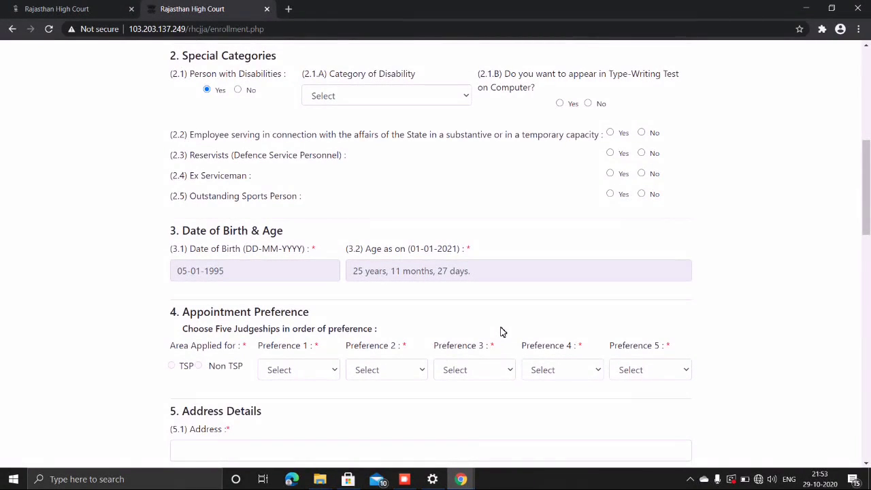
scroll(501, 331, "down", 1)
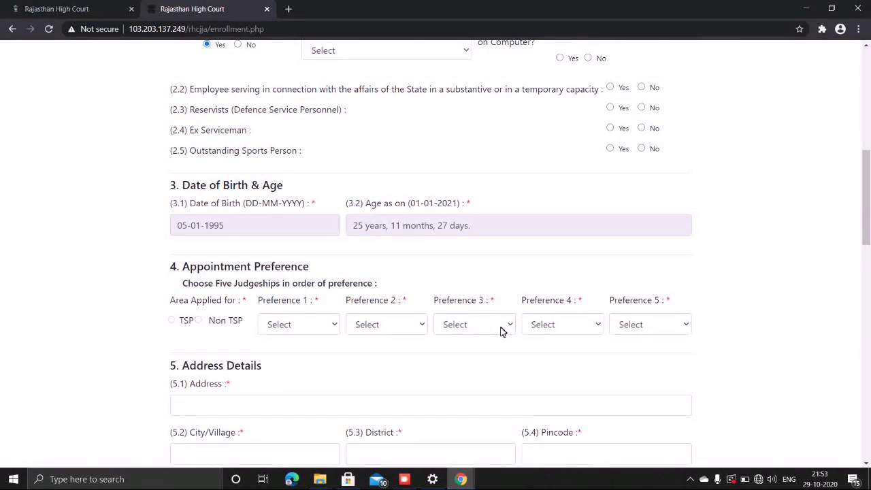
scroll(501, 331, "down", 1)
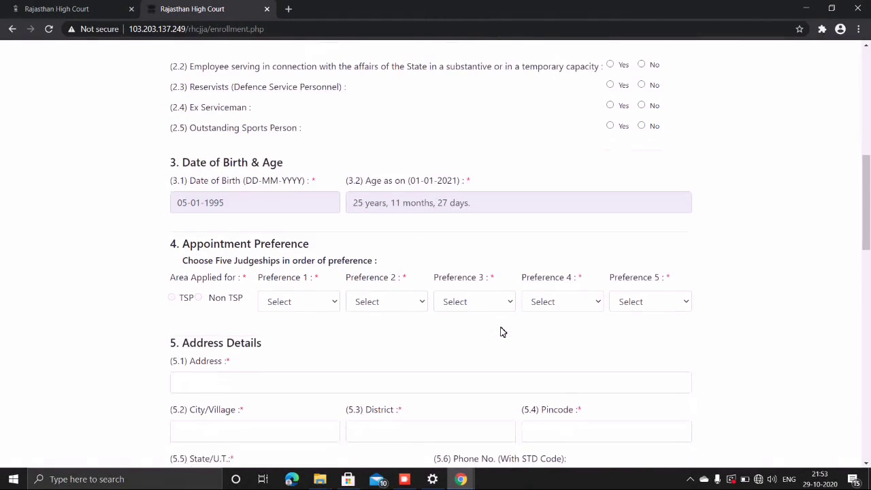
scroll(502, 331, "down", 1)
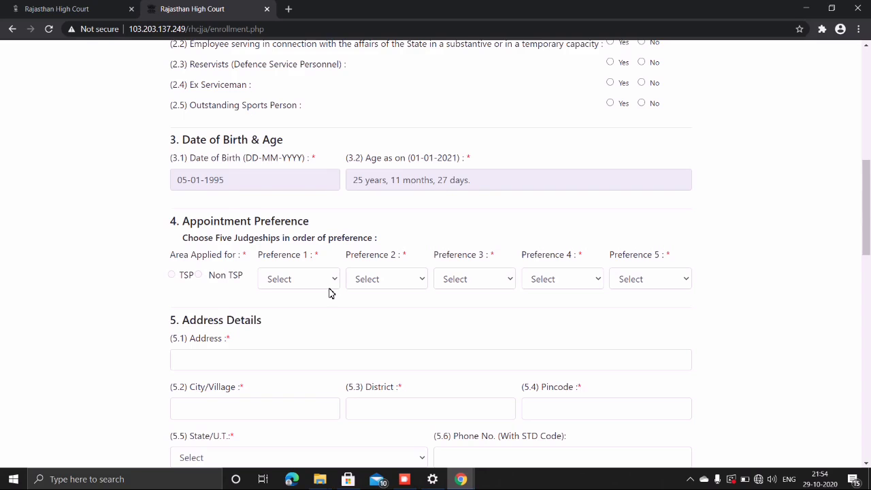
scroll(329, 293, "down", 1)
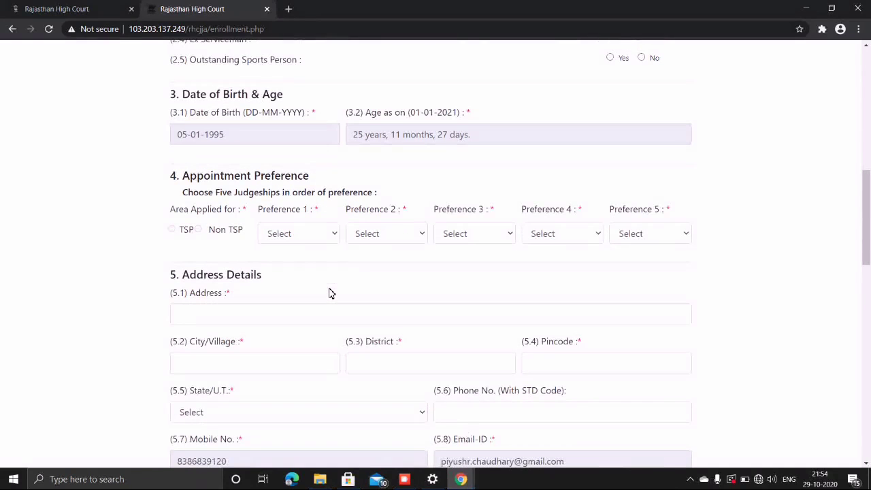
scroll(249, 295, "down", 2)
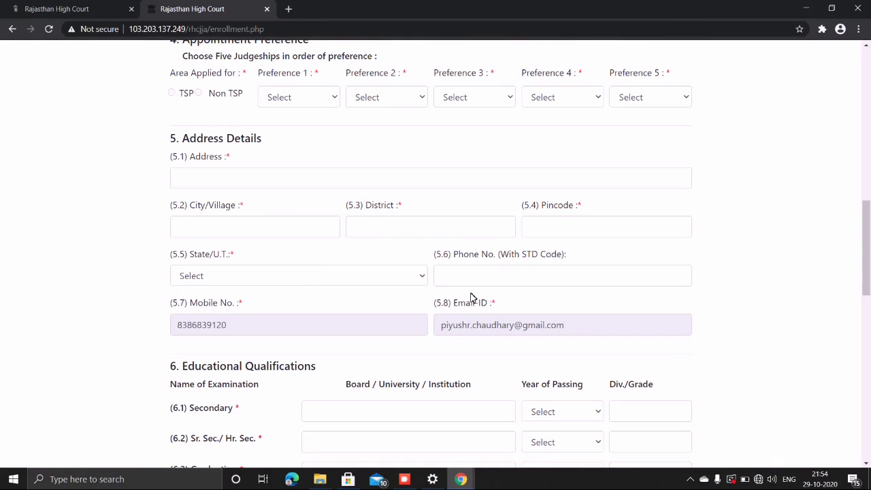
scroll(472, 297, "down", 1)
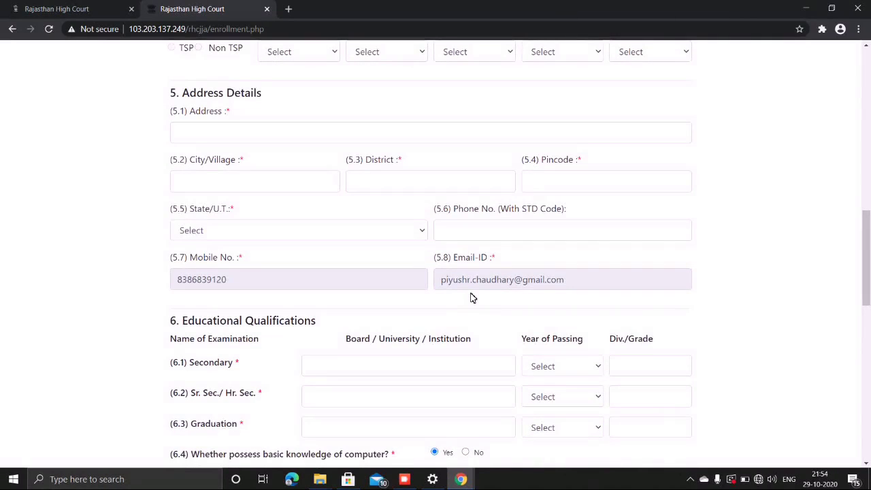
scroll(472, 297, "down", 2)
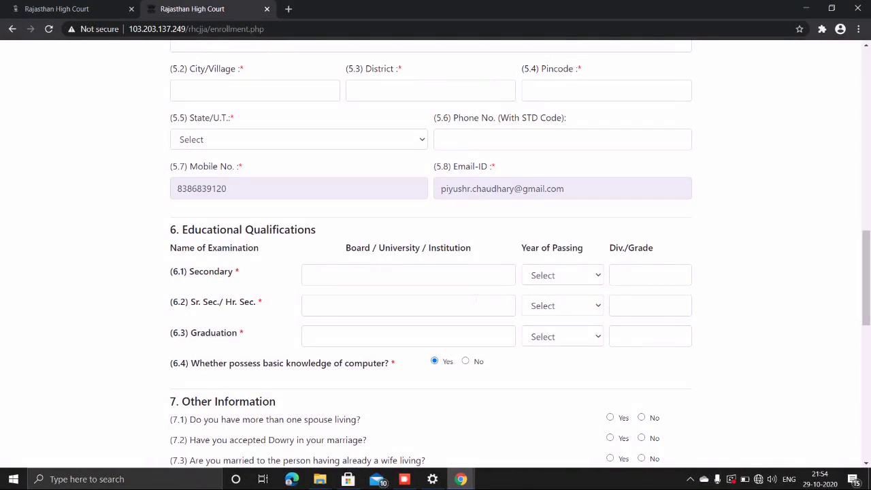
scroll(477, 298, "down", 1)
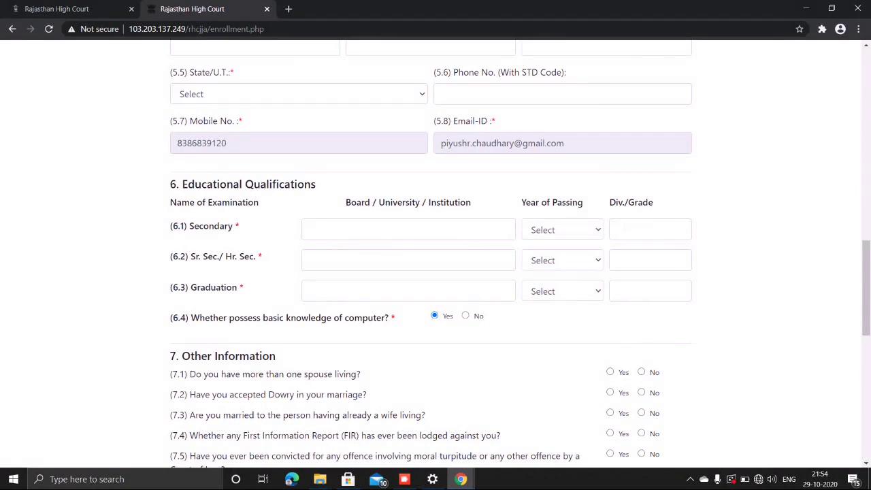
left_click(367, 288)
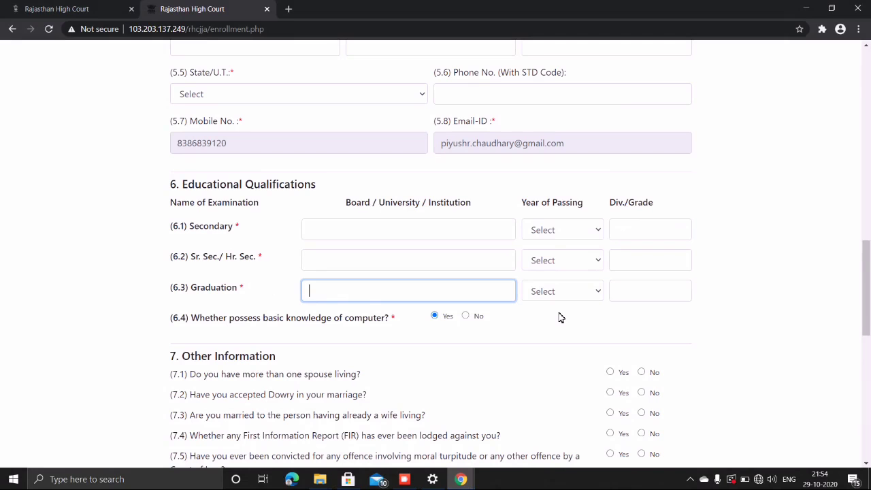
left_click(731, 335)
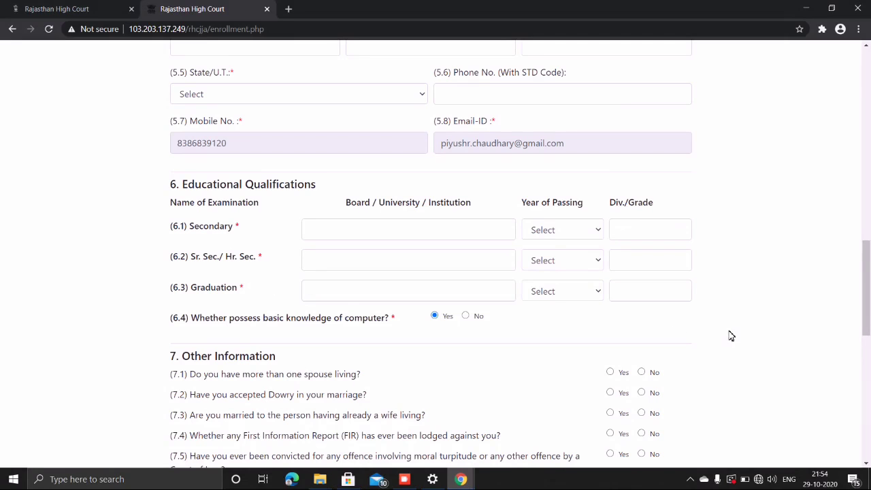
scroll(731, 336, "down", 2)
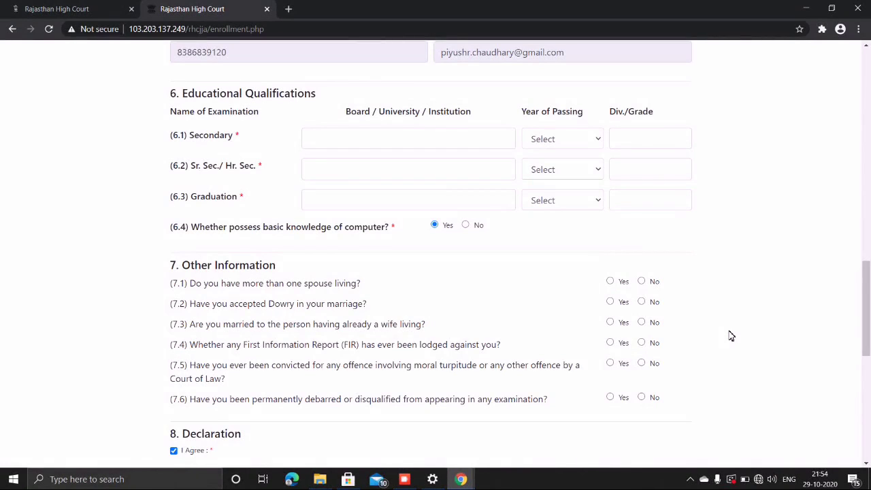
scroll(730, 335, "down", 1)
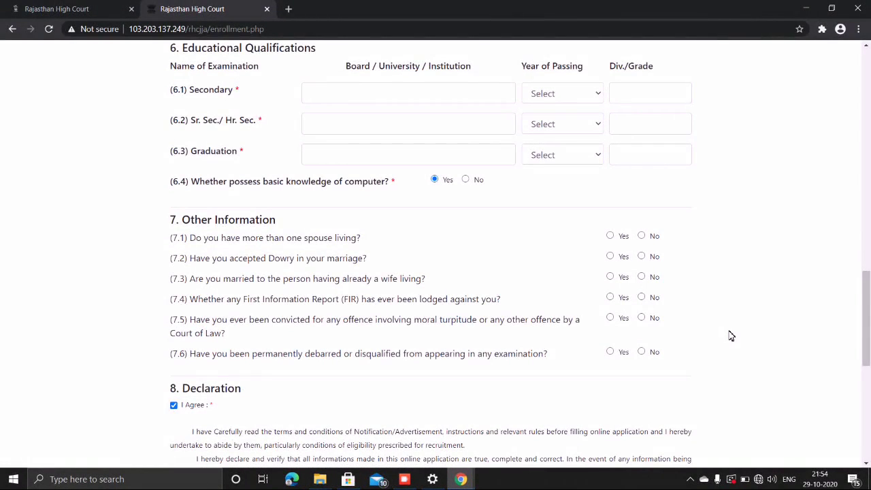
scroll(731, 336, "down", 1)
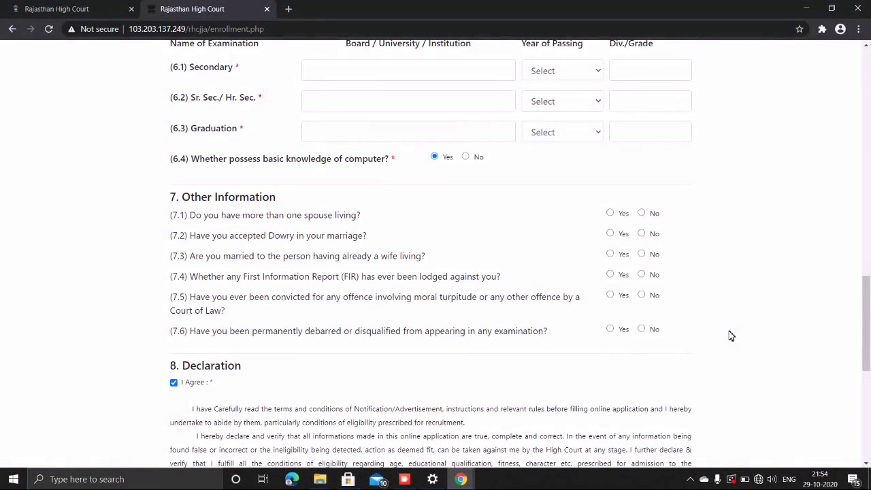
scroll(730, 335, "down", 1)
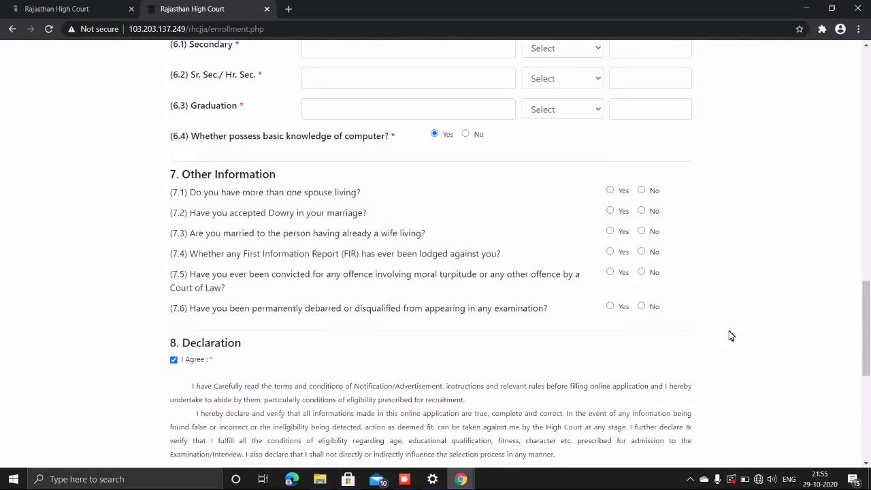
scroll(731, 335, "down", 1)
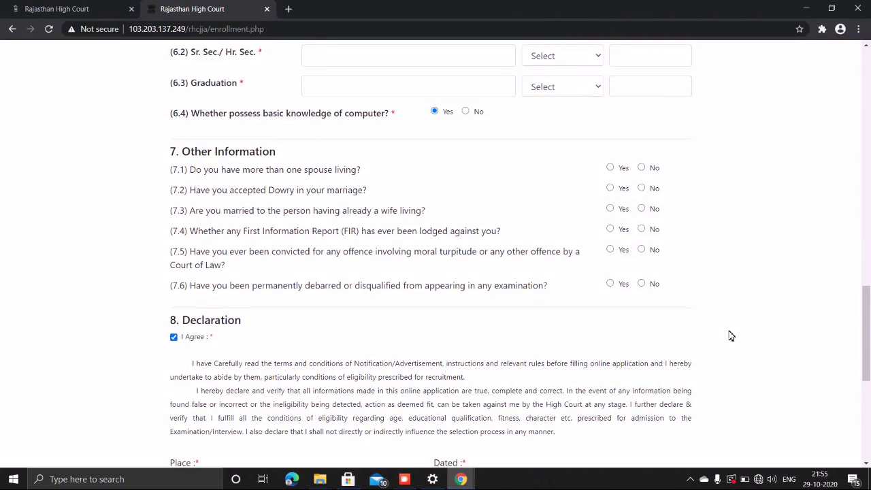
scroll(731, 336, "down", 3)
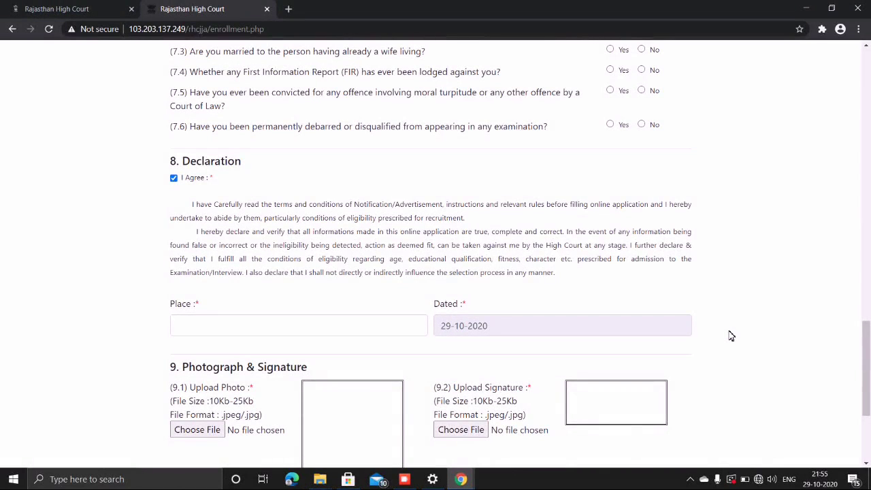
scroll(731, 336, "down", 1)
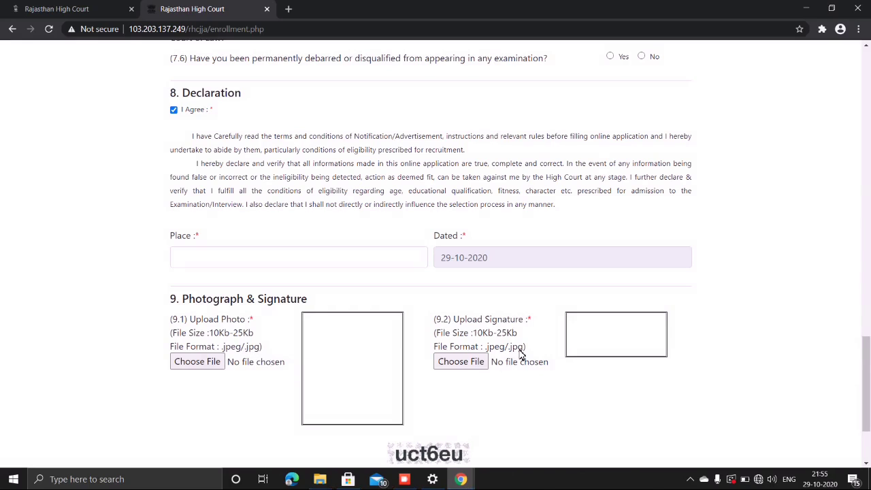
scroll(520, 354, "down", 2)
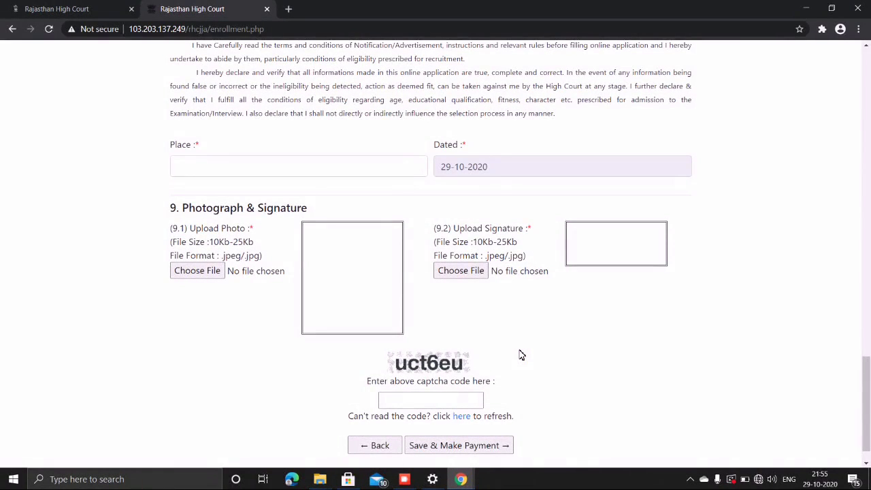
scroll(526, 357, "down", 1)
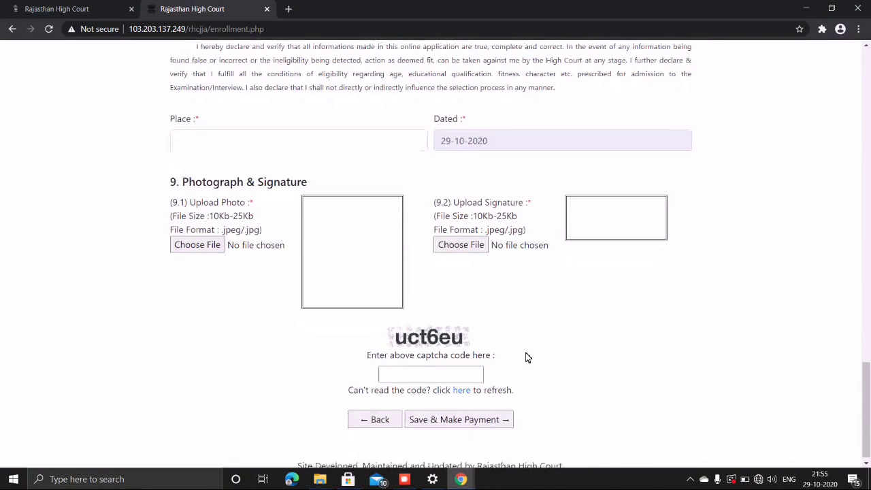
scroll(525, 357, "up", 15)
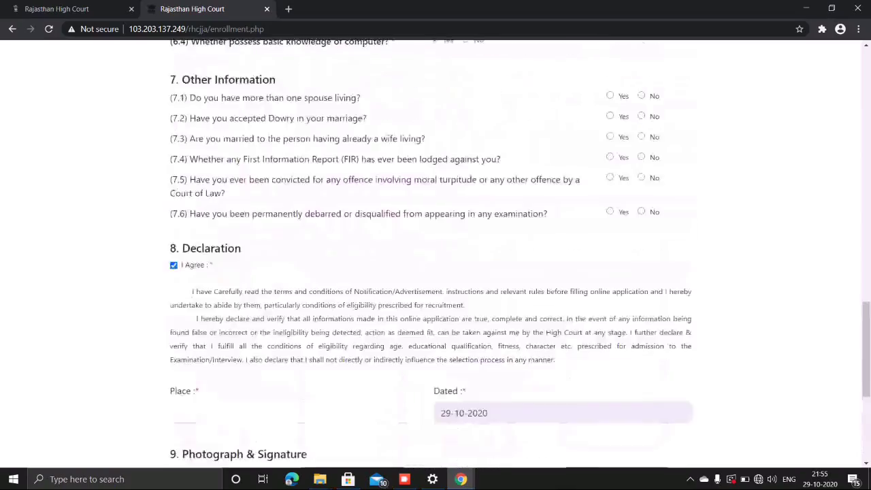
scroll(525, 357, "up", 6)
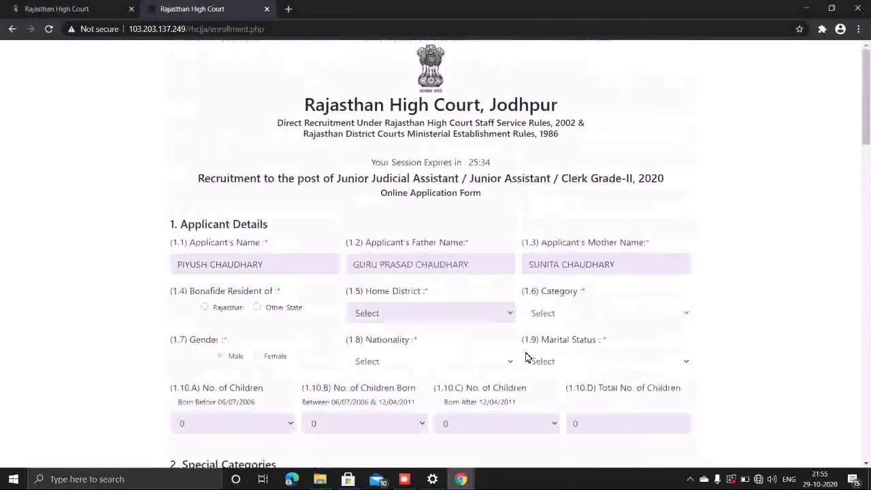
scroll(526, 357, "down", 1)
scroll(525, 357, "down", 18)
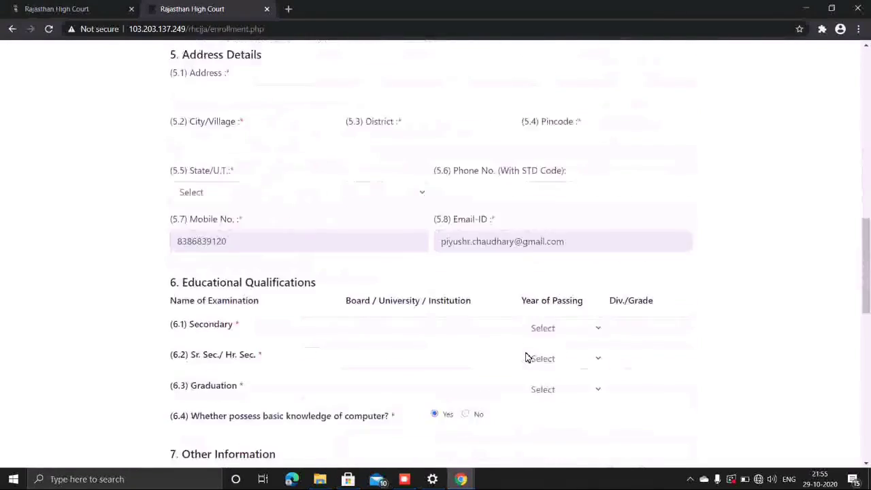